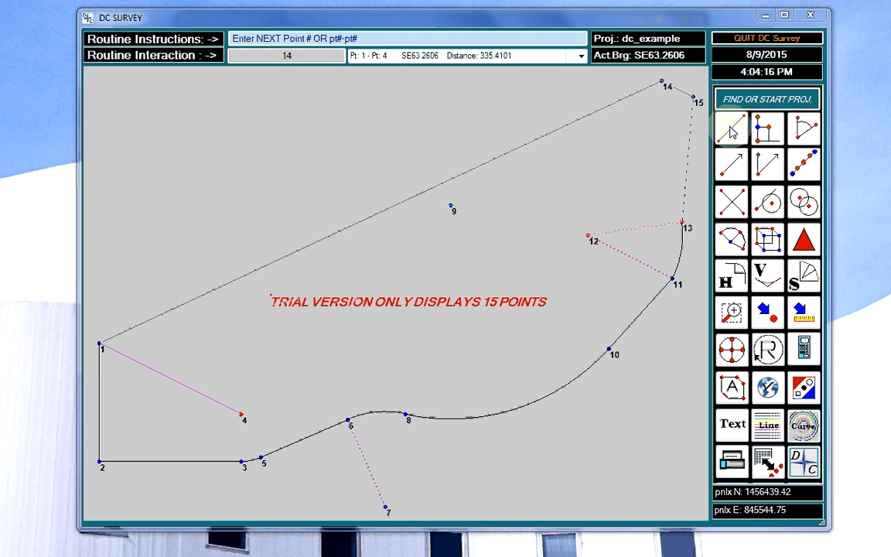
Step: Inverse between existing points in sequence, picking points 1, 9, 14, 15 and 13 in the drawing
{"action": "left_click", "coordinate": [732, 133]}
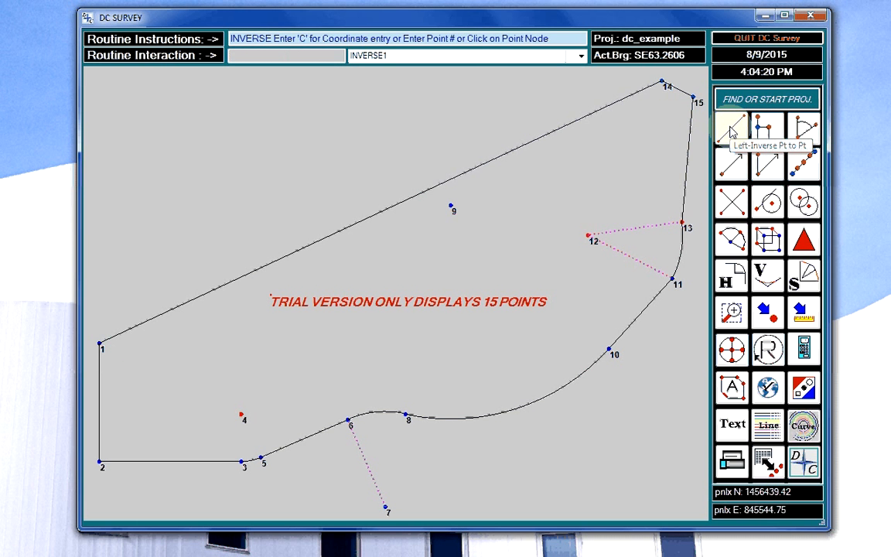
{"action": "left_click", "coordinate": [716, 120]}
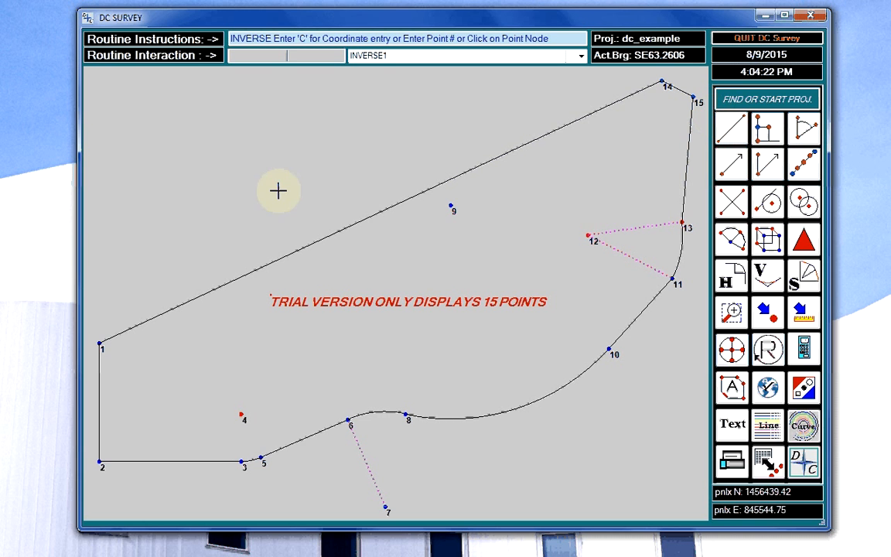
{"action": "left_click", "coordinate": [99, 343]}
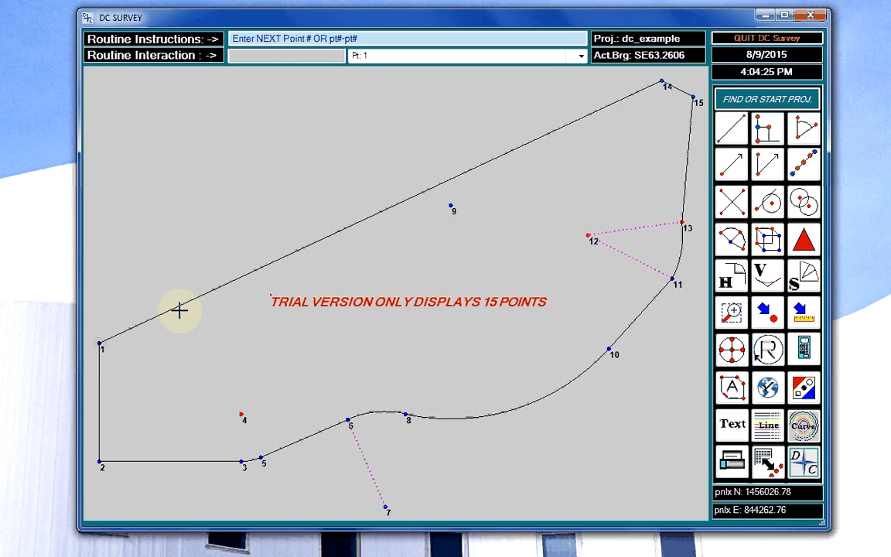
{"action": "left_click", "coordinate": [452, 204]}
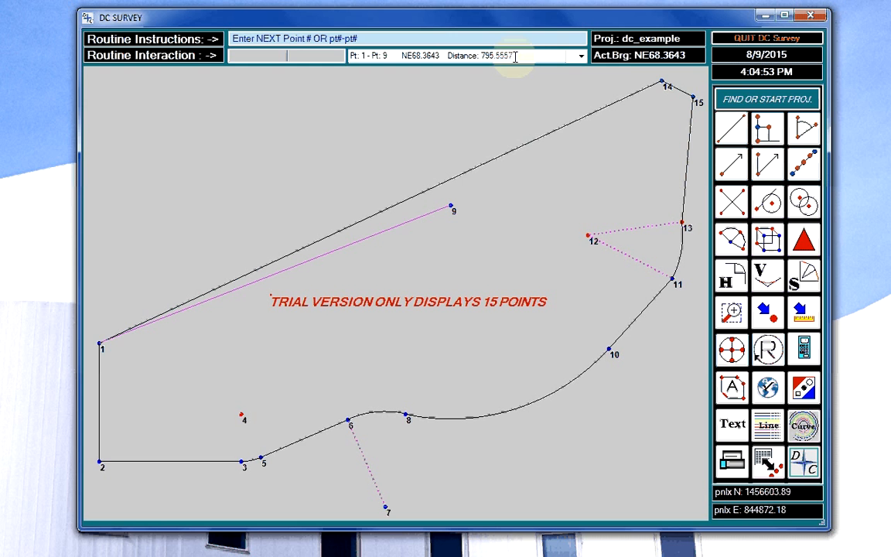
{"action": "left_click", "coordinate": [658, 80]}
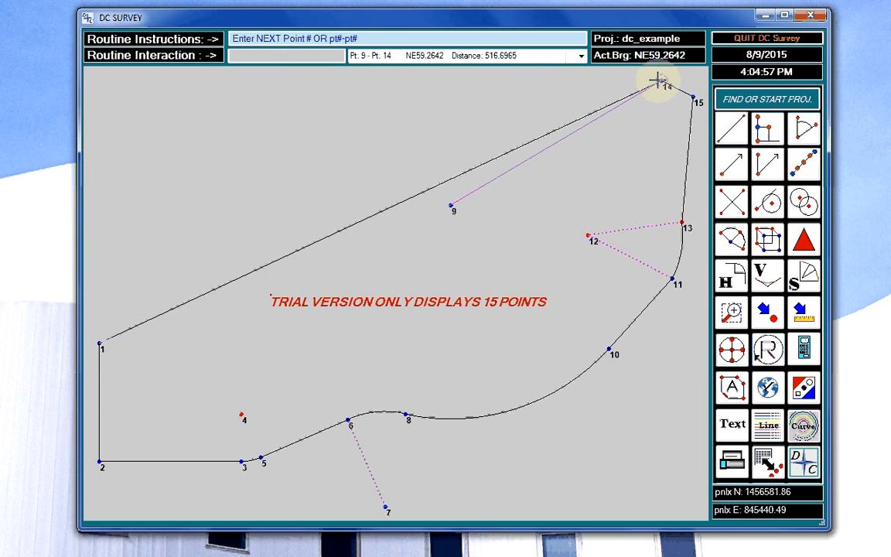
{"action": "left_click", "coordinate": [694, 94]}
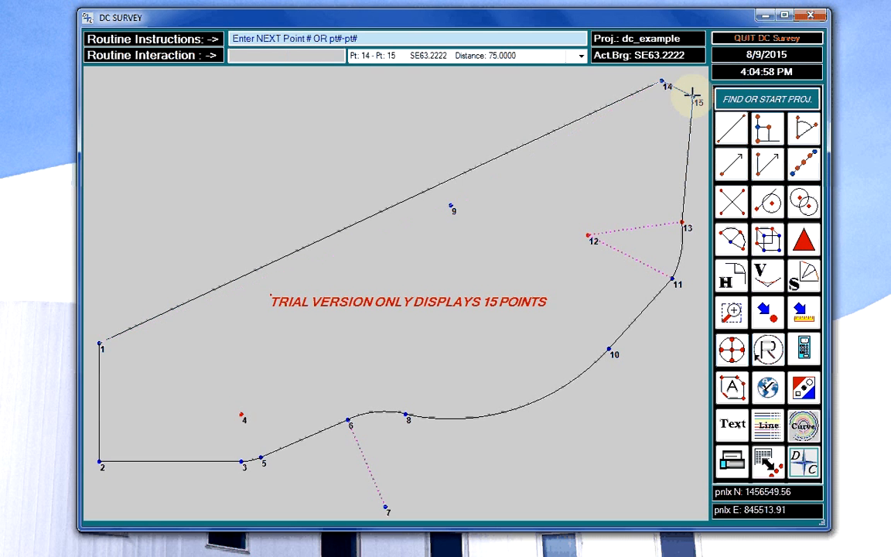
{"action": "left_click", "coordinate": [683, 225]}
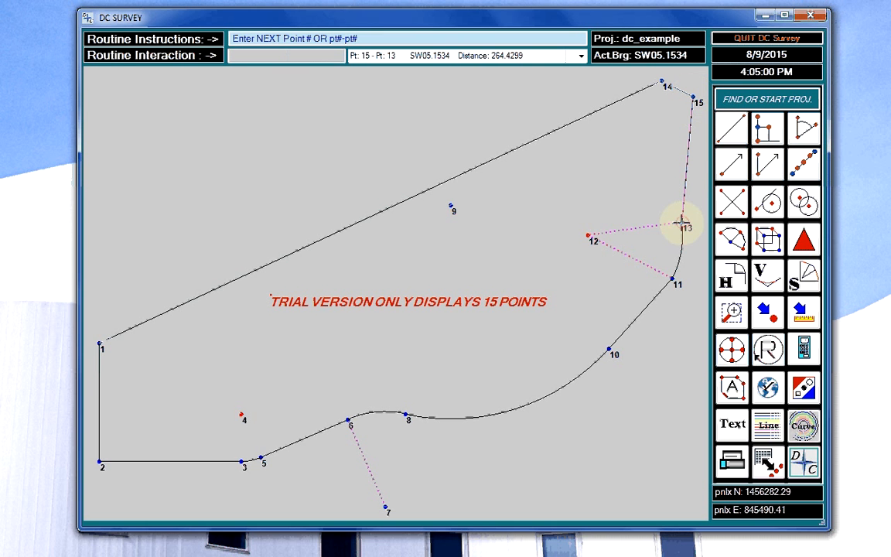
{"action": "left_click", "coordinate": [587, 235]}
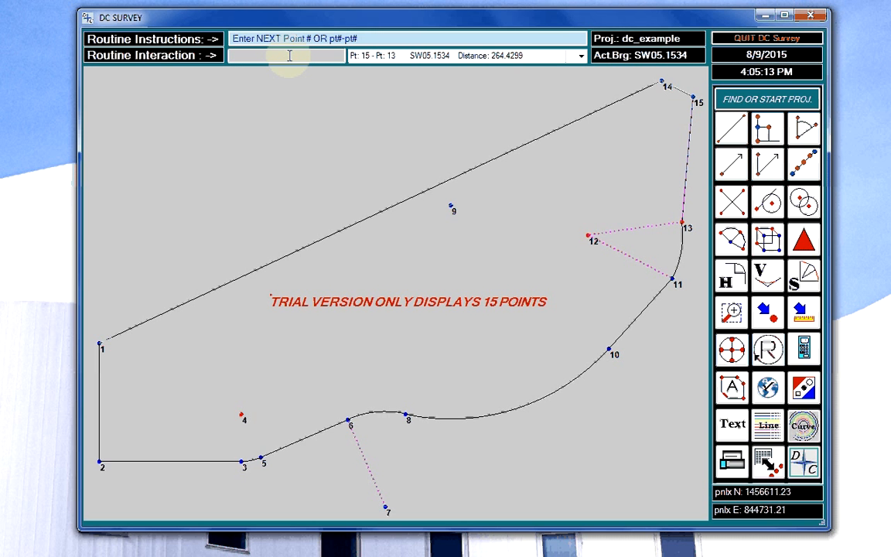
Step: Inverse from point 13 to point 1 by entering 13-1, continuing to points 9 and 8 by number
{"action": "type", "text": "13-1"}
{"action": "key", "text": "Return"}
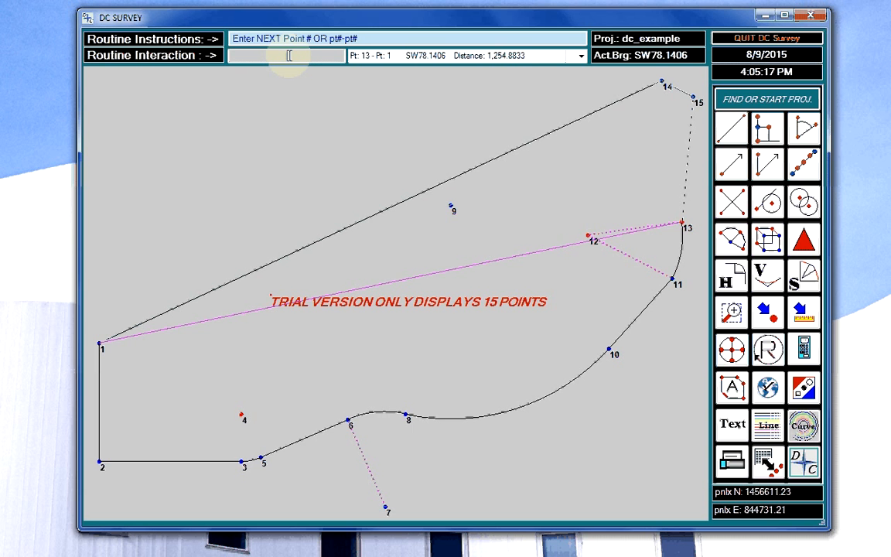
{"action": "type", "text": "9"}
{"action": "key", "text": "Return"}
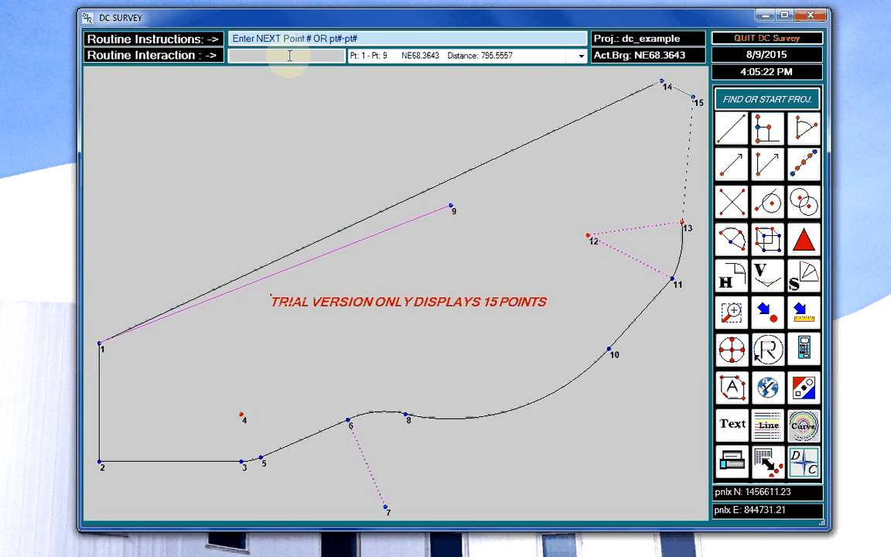
{"action": "type", "text": "8"}
{"action": "key", "text": "Return"}
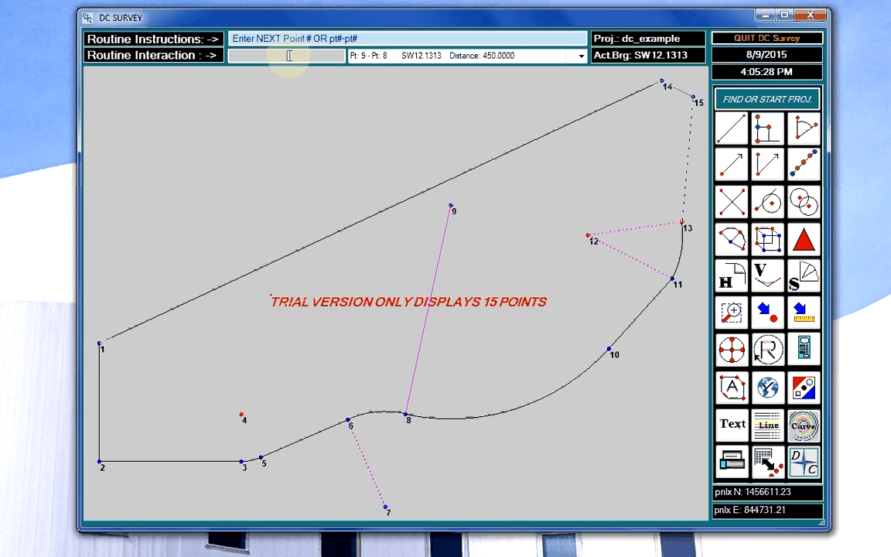
Step: Inverse the separate point pairs 2-4 and 10-9 by entering their point numbers
{"action": "type", "text": "2-4"}
{"action": "key", "text": "Return"}
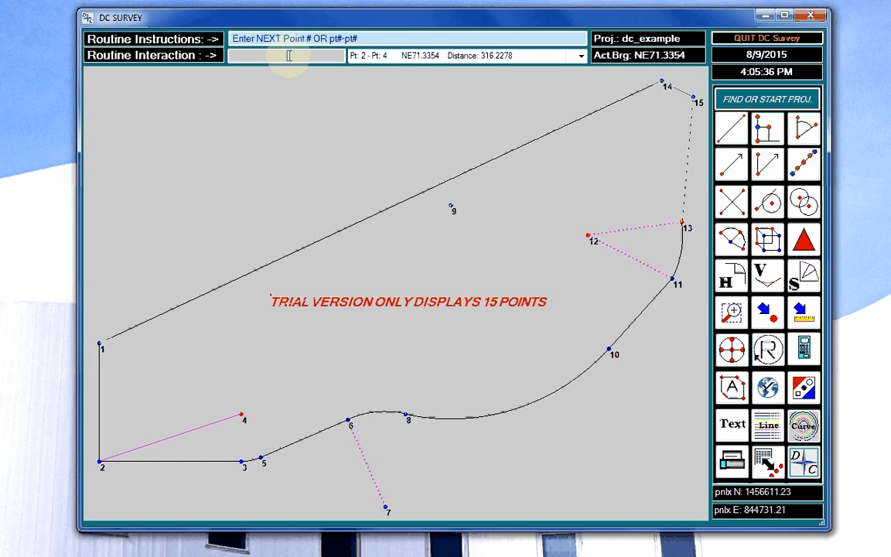
{"action": "type", "text": "10-9"}
{"action": "key", "text": "Return"}
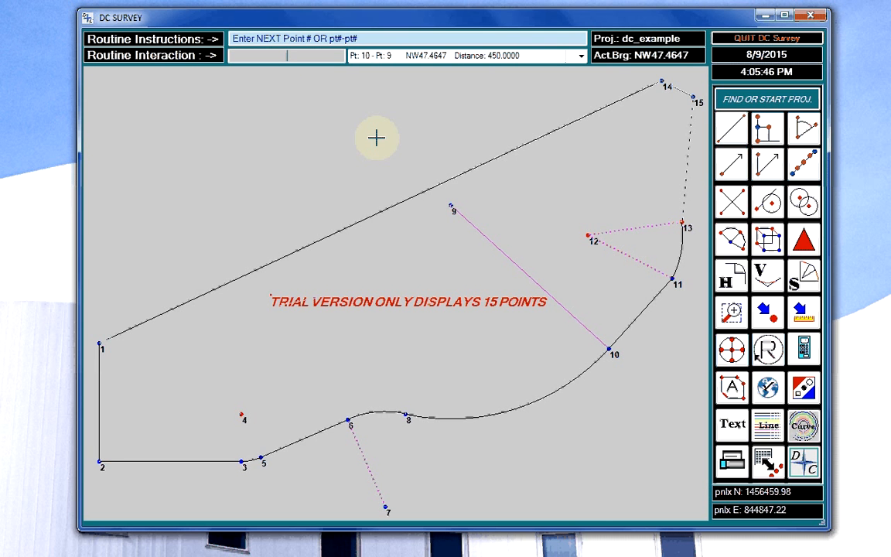
Step: Restart Inverse with the coordinate entry option C, view the Inverse By Coordinates form and close it
{"action": "left_click", "coordinate": [735, 133]}
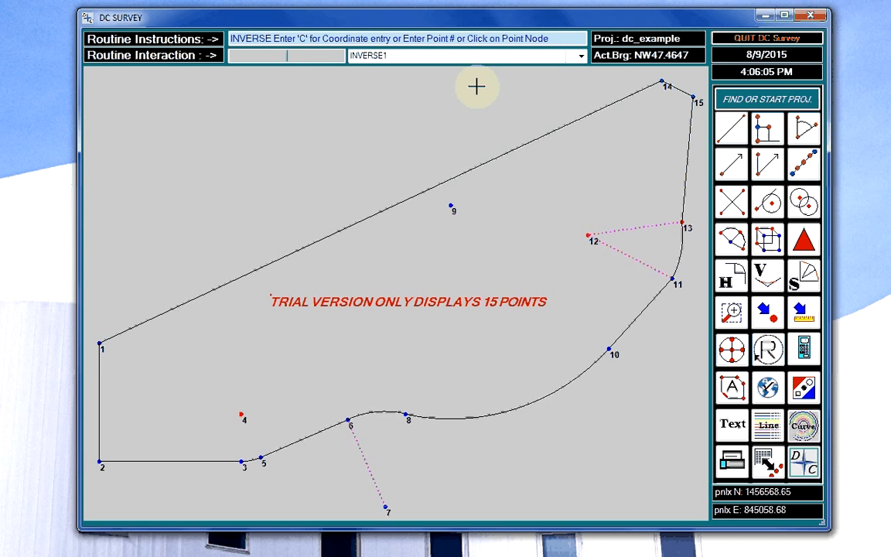
{"action": "type", "text": "c"}
{"action": "key", "text": "Return"}
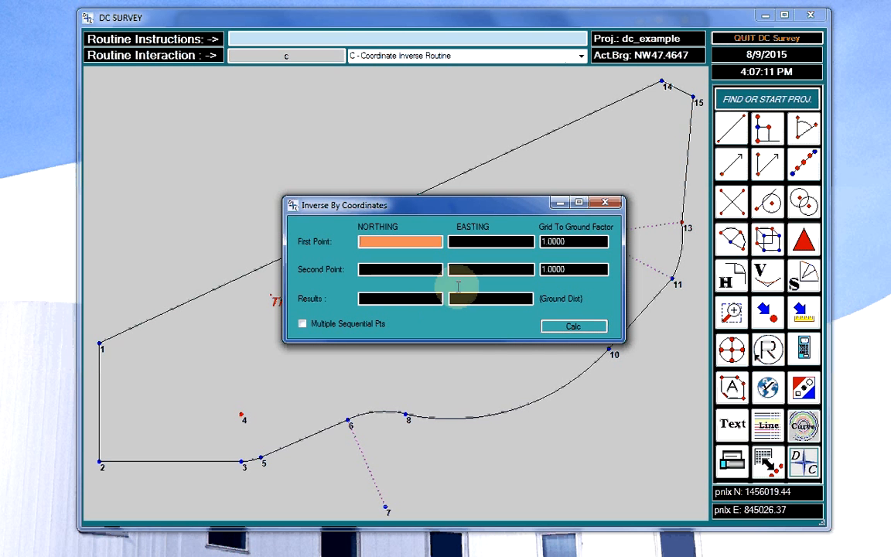
{"action": "left_click", "coordinate": [604, 205]}
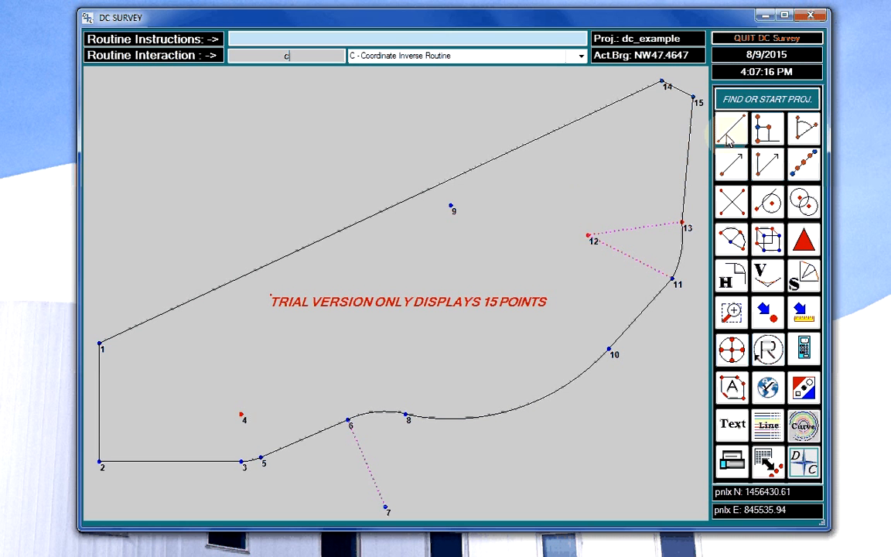
Step: Restart Inverse, examine point 14's coordinates, elevation, description and editing options in the Single Edit Form, and close it
{"action": "left_click", "coordinate": [662, 81]}
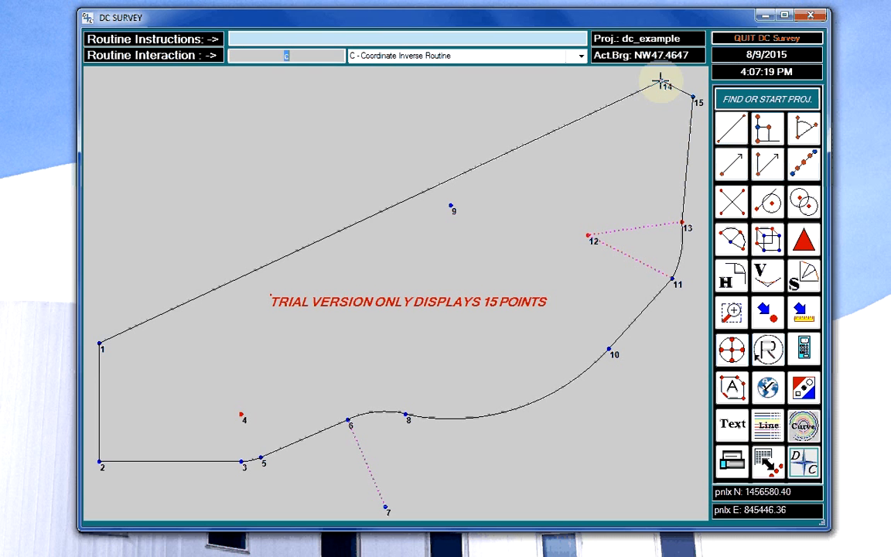
{"action": "left_click", "coordinate": [738, 132]}
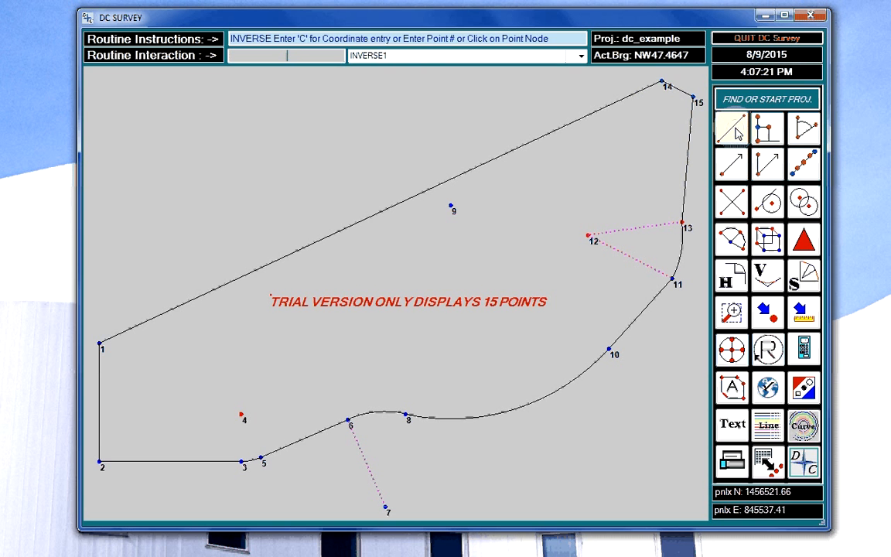
{"action": "left_click", "coordinate": [661, 79]}
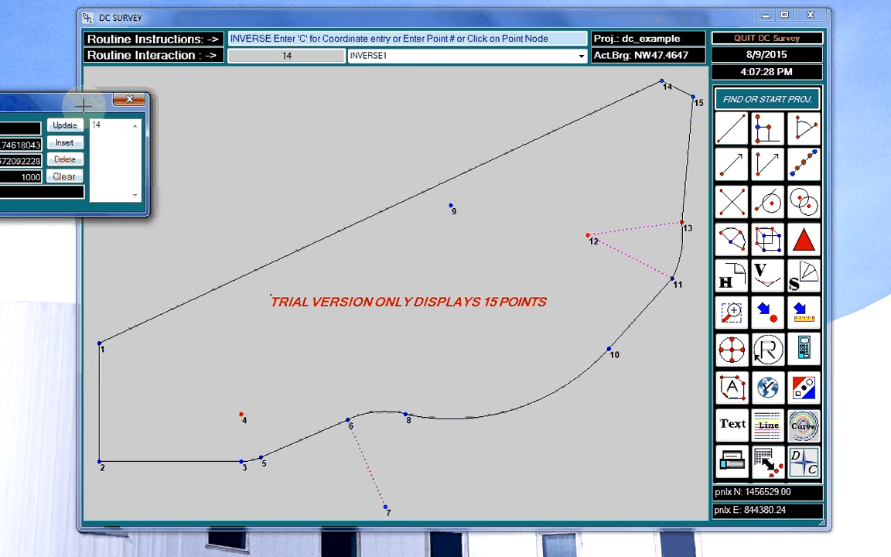
{"action": "left_click_drag", "start_coordinate": [84, 103], "coordinate": [470, 119]}
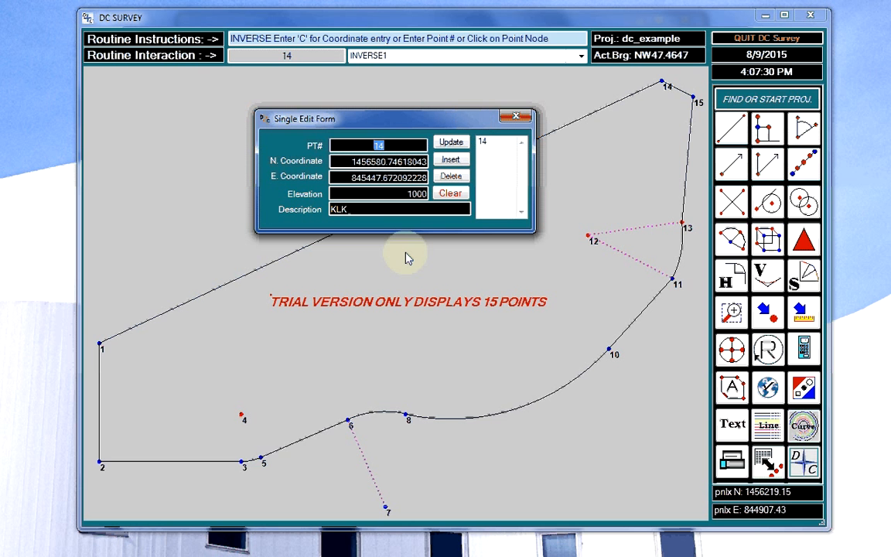
{"action": "left_click", "coordinate": [379, 147]}
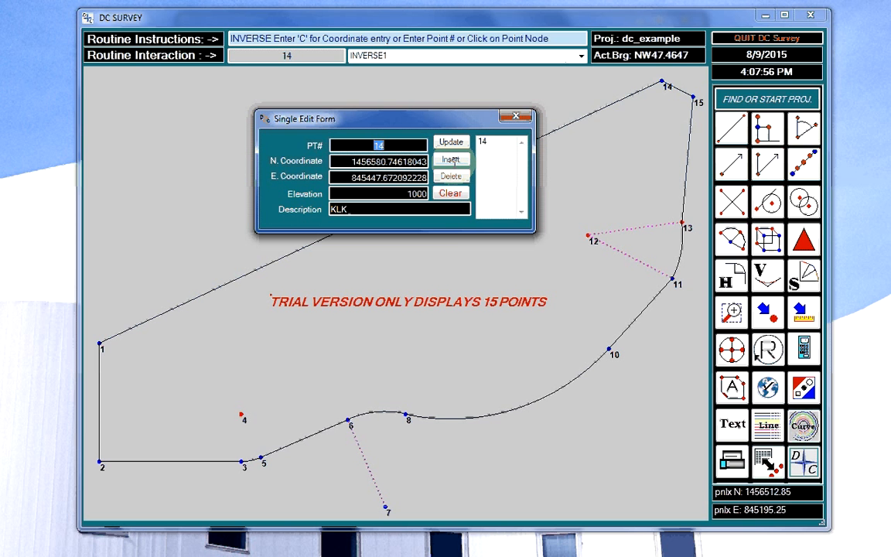
{"action": "left_click", "coordinate": [401, 145]}
{"action": "left_click_drag", "start_coordinate": [400, 145], "coordinate": [369, 144]}
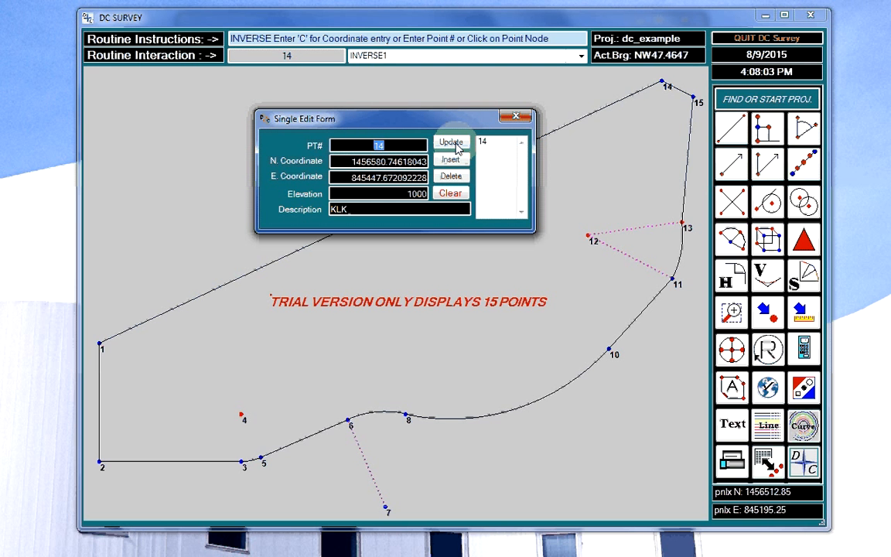
{"action": "left_click", "coordinate": [459, 180]}
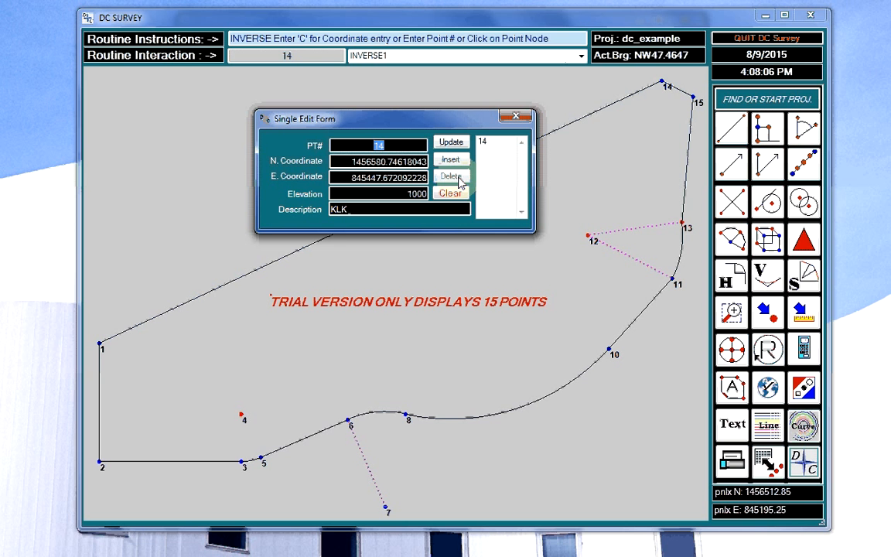
{"action": "left_click", "coordinate": [507, 117]}
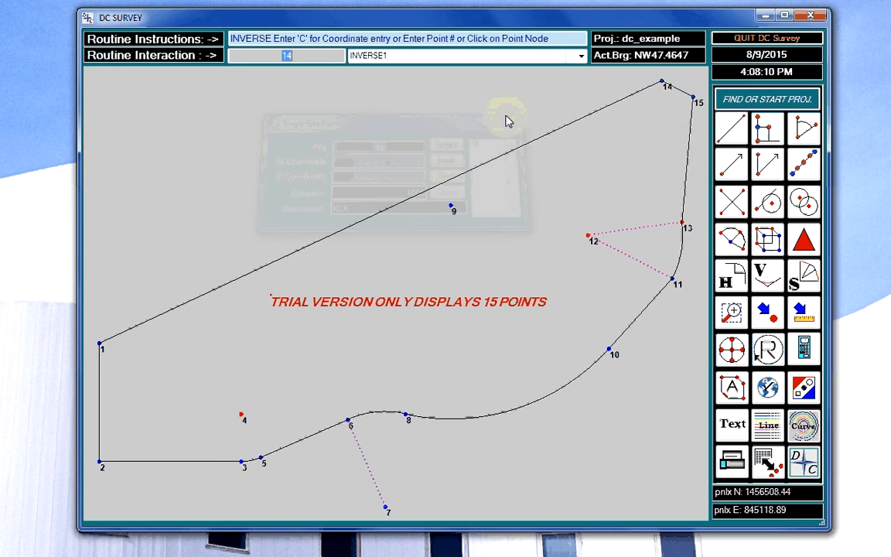